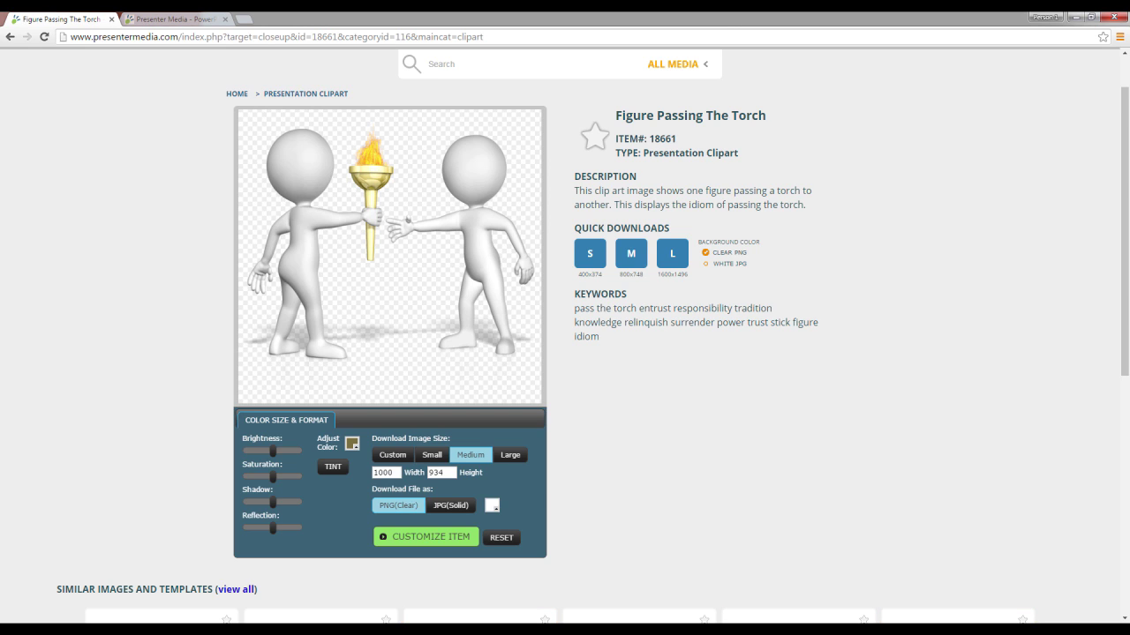
Switch the clipart's download format to JPG(Solid) and back to PNG(Clear)
click(451, 505)
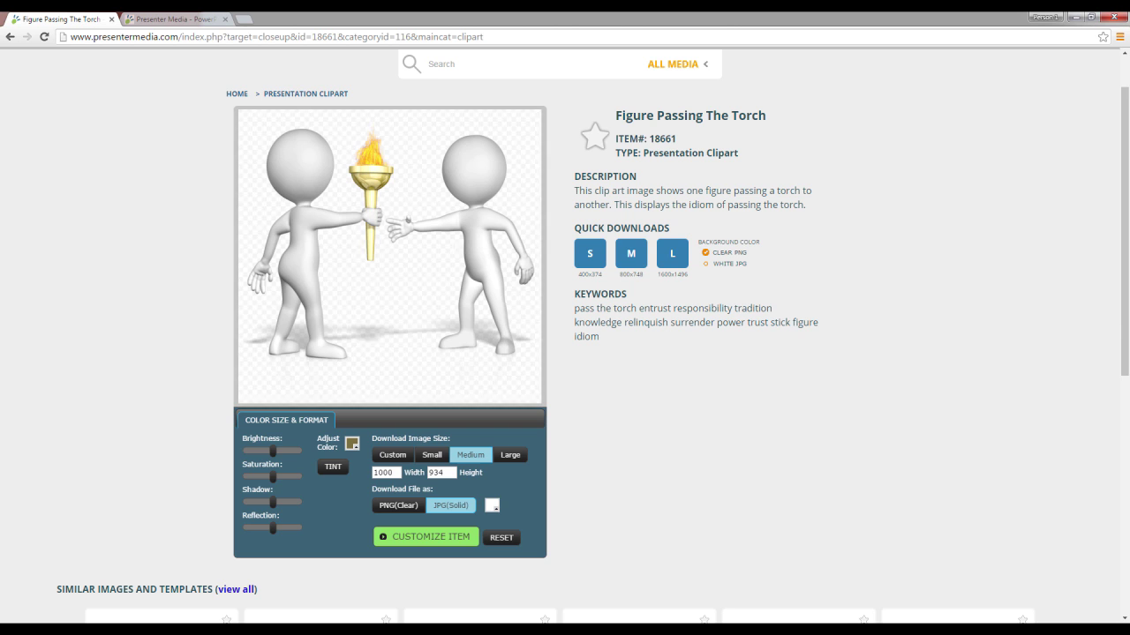
click(397, 506)
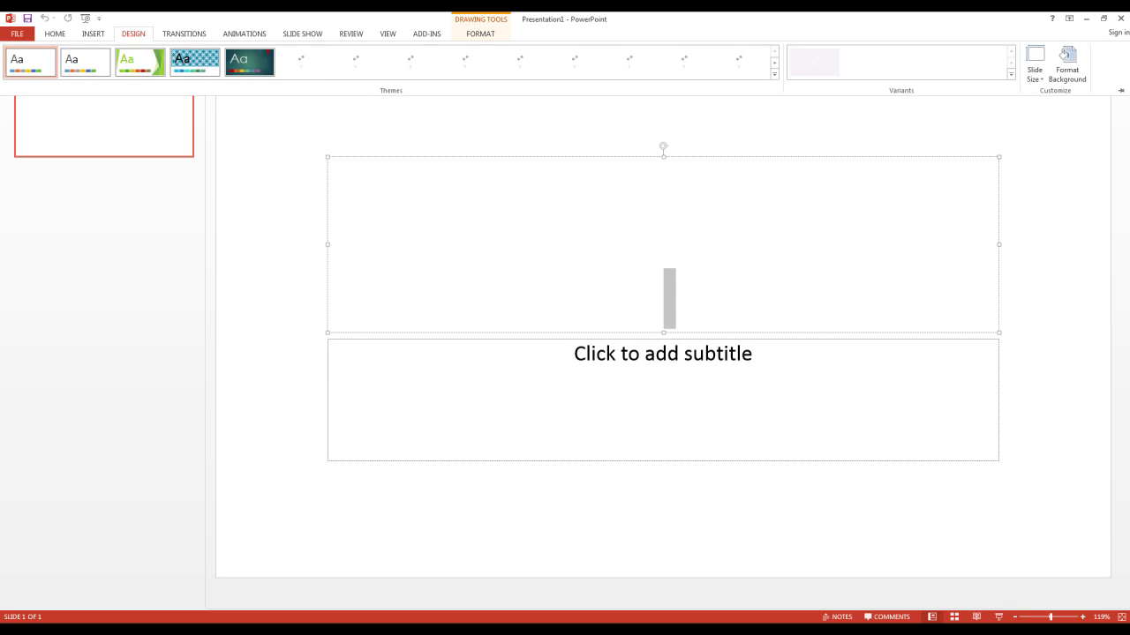
Examine the presentation's custom slide size settings, then dismiss them without making changes
click(1034, 64)
click(1070, 144)
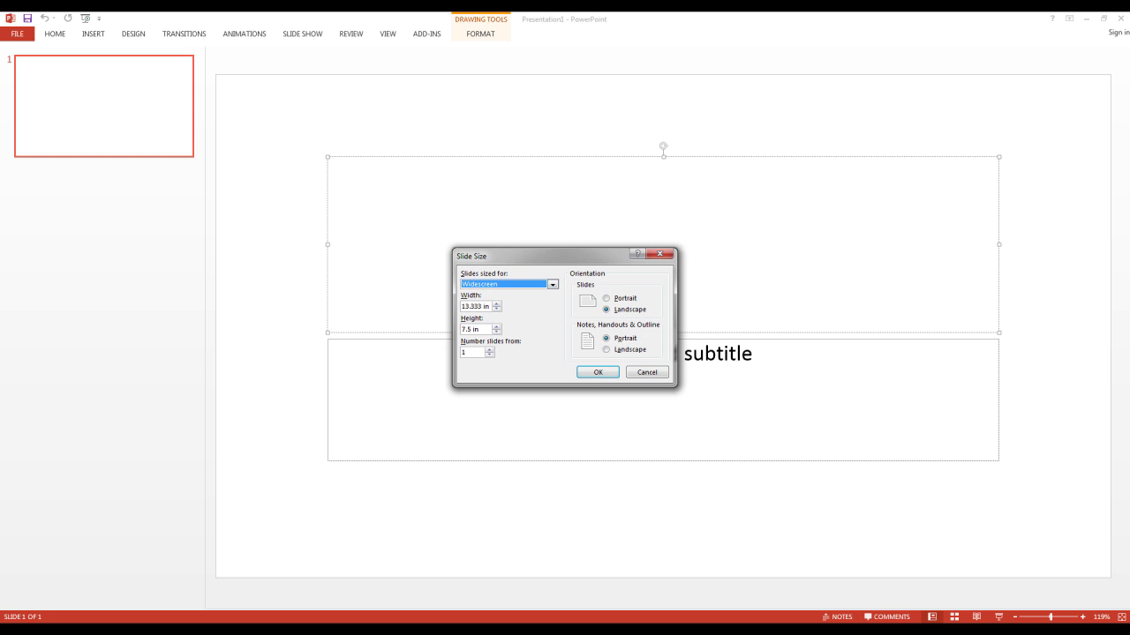
click(646, 372)
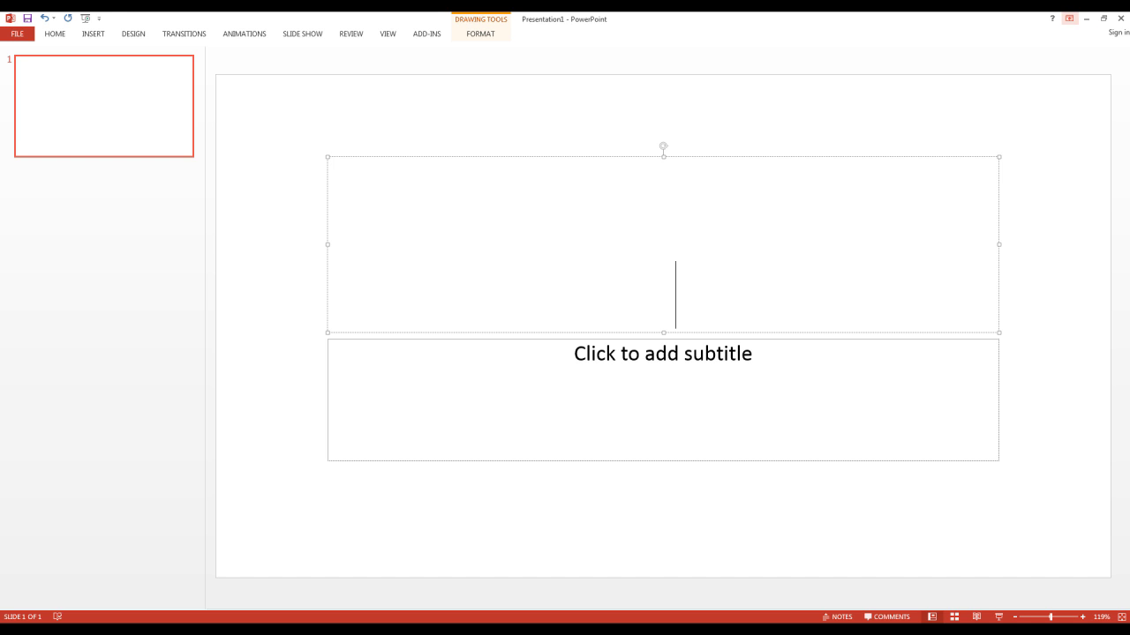
Switch to the browser and download the Figure Passing The Torch clipart as a large clear PNG, 1600x1496
click(1086, 18)
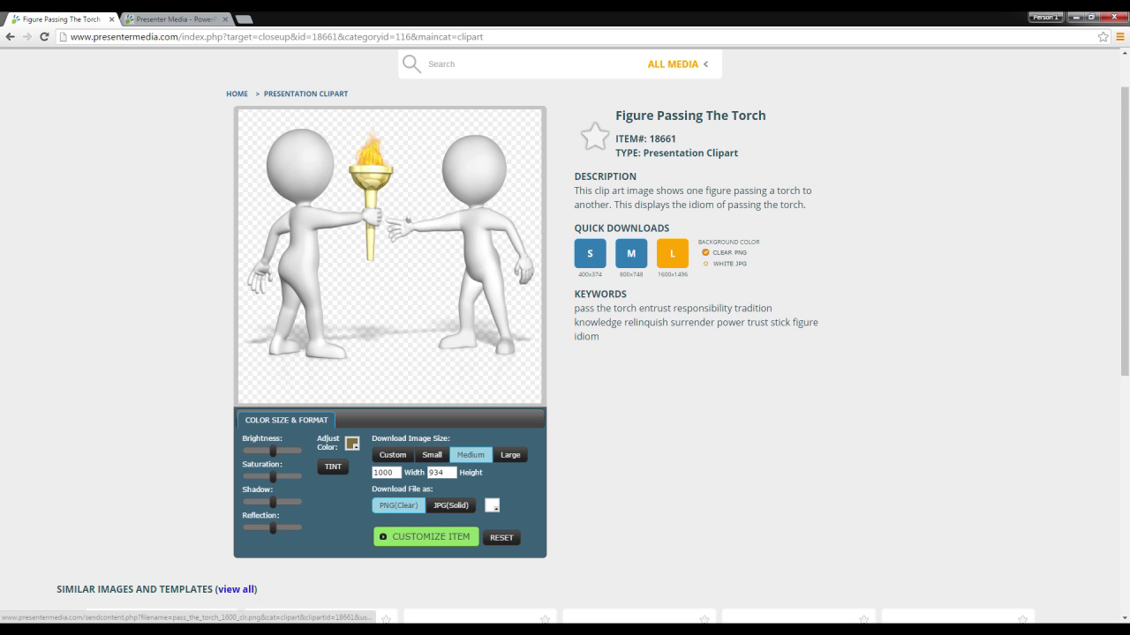
click(672, 253)
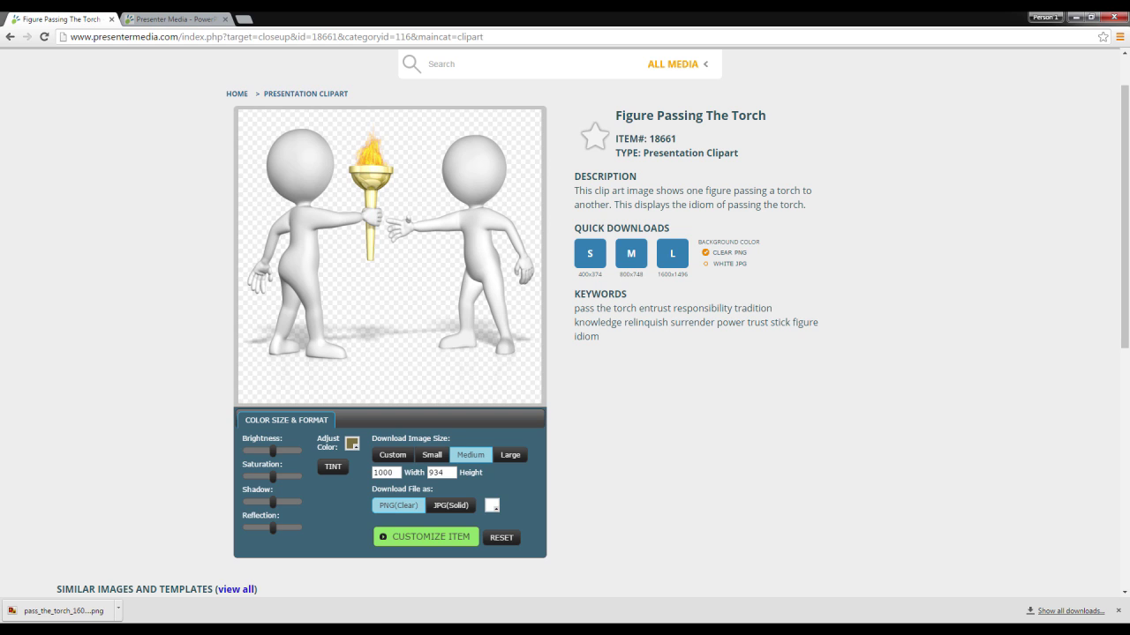
Switch to PowerPoint and delete the empty title and subtitle placeholders from the first slide
click(307, 578)
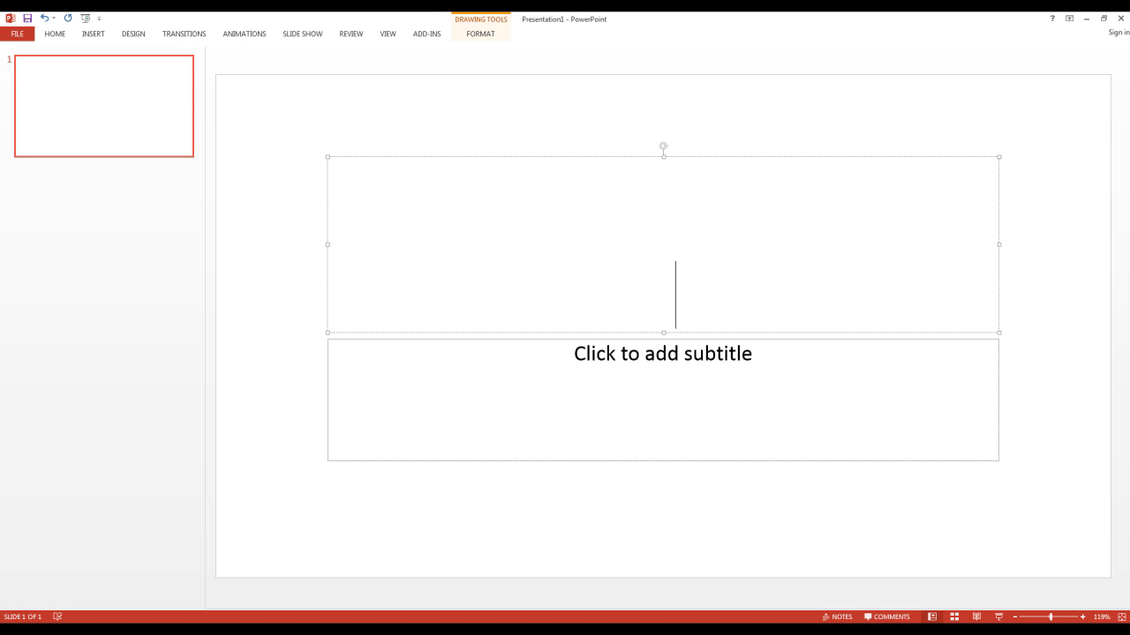
key(Escape)
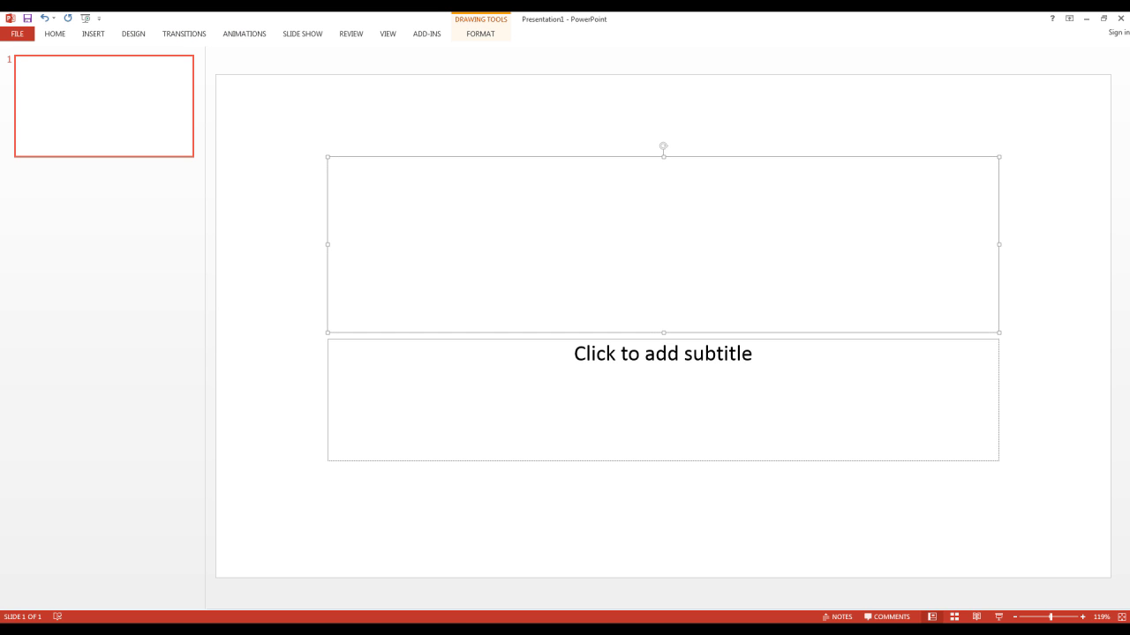
key(Escape)
key(ctrl+z)
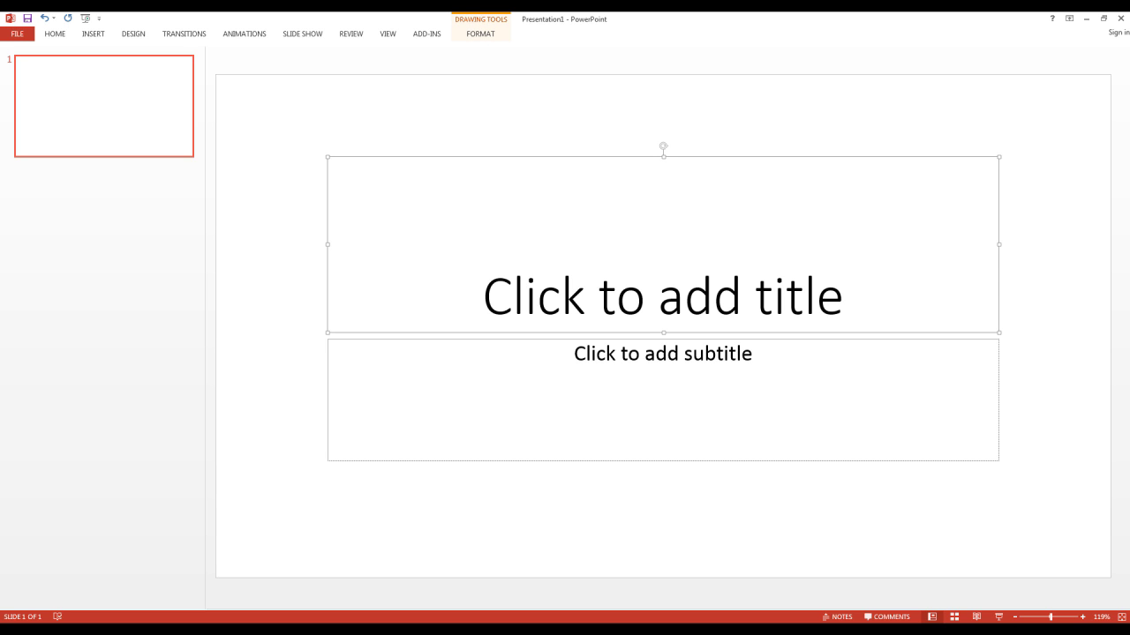
key(Delete)
key(Tab)
key(Delete)
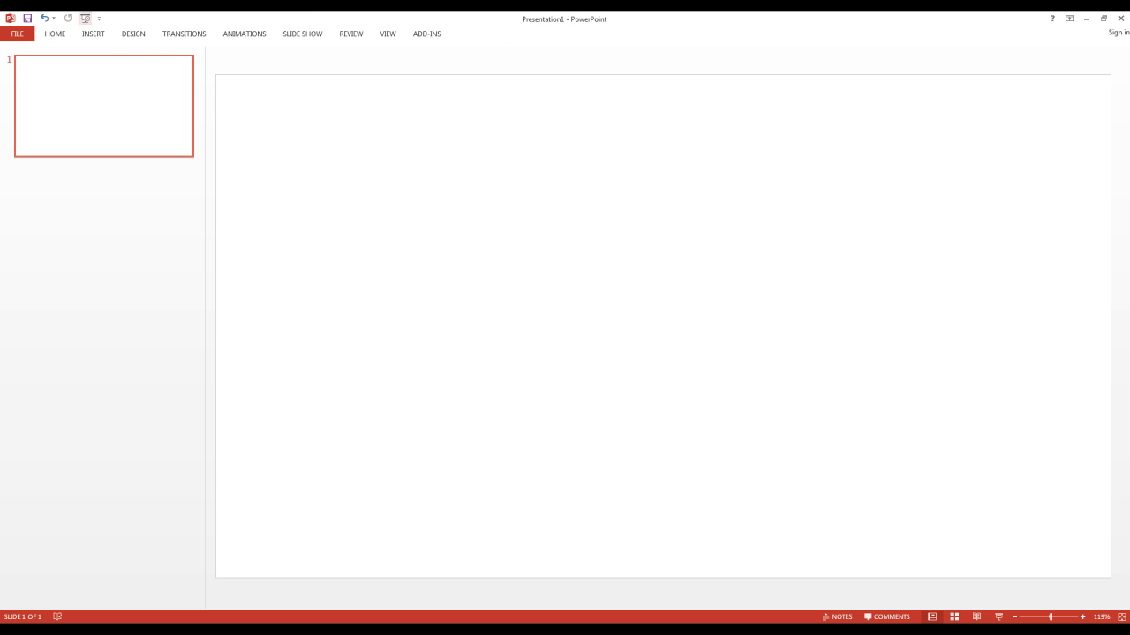
Insert the picture pass_the_torch_1600_clr_18661 from the Downloads folder onto the first slide
click(92, 34)
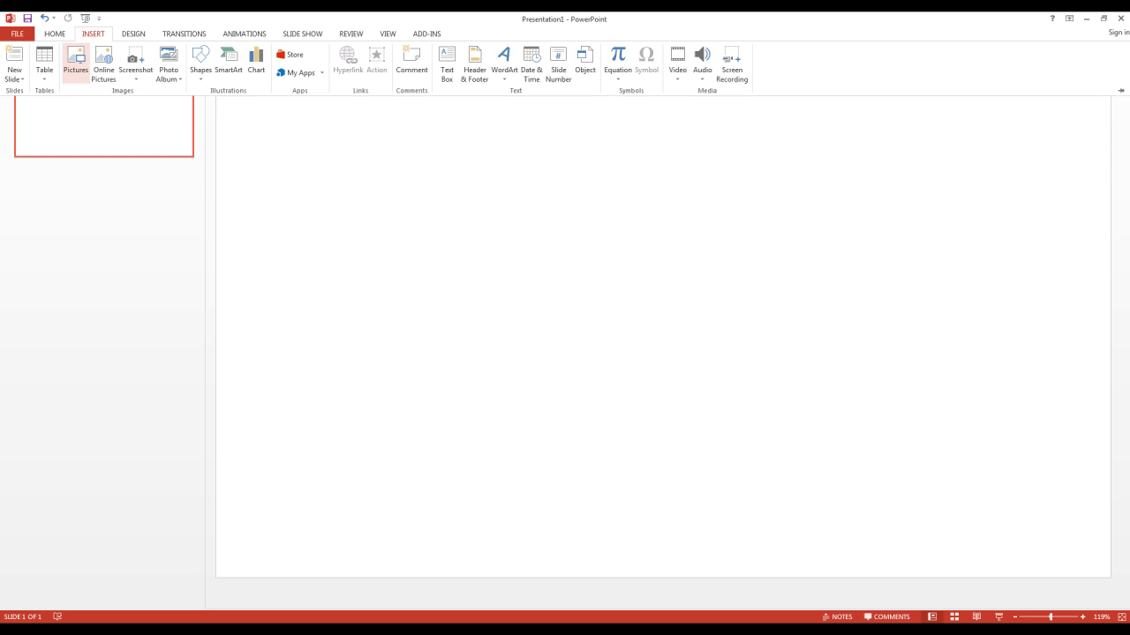
click(76, 64)
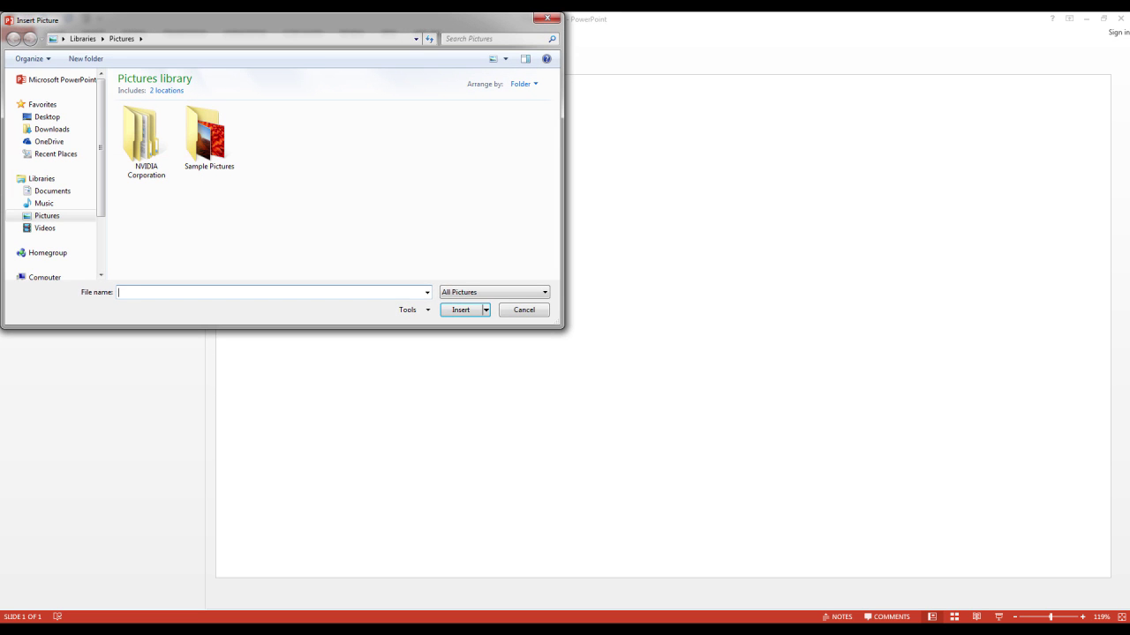
click(48, 141)
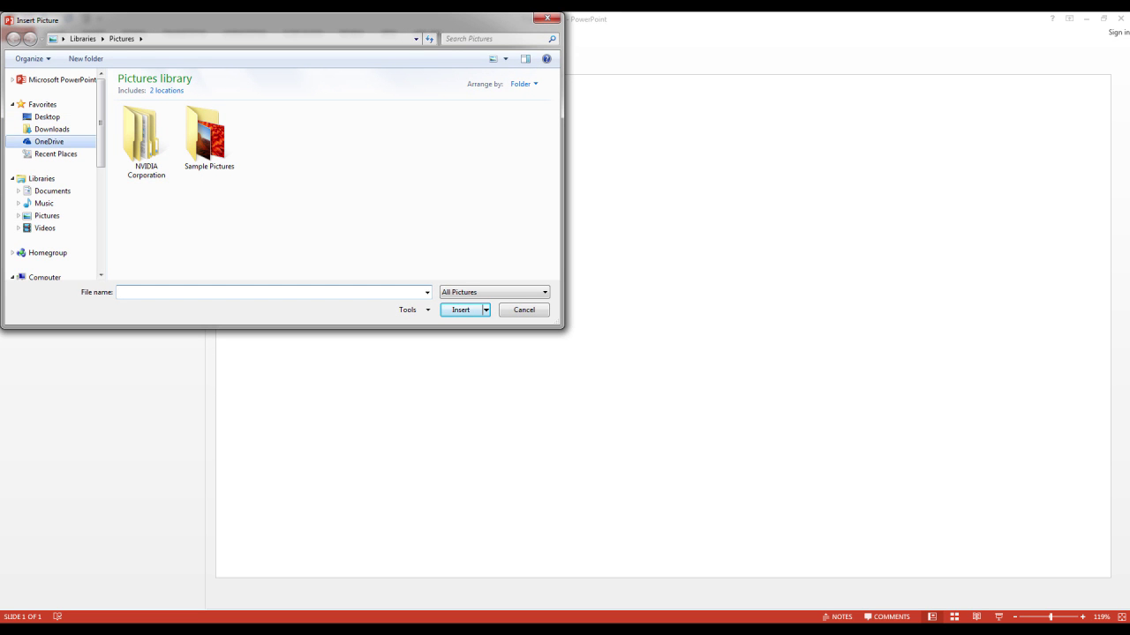
click(51, 129)
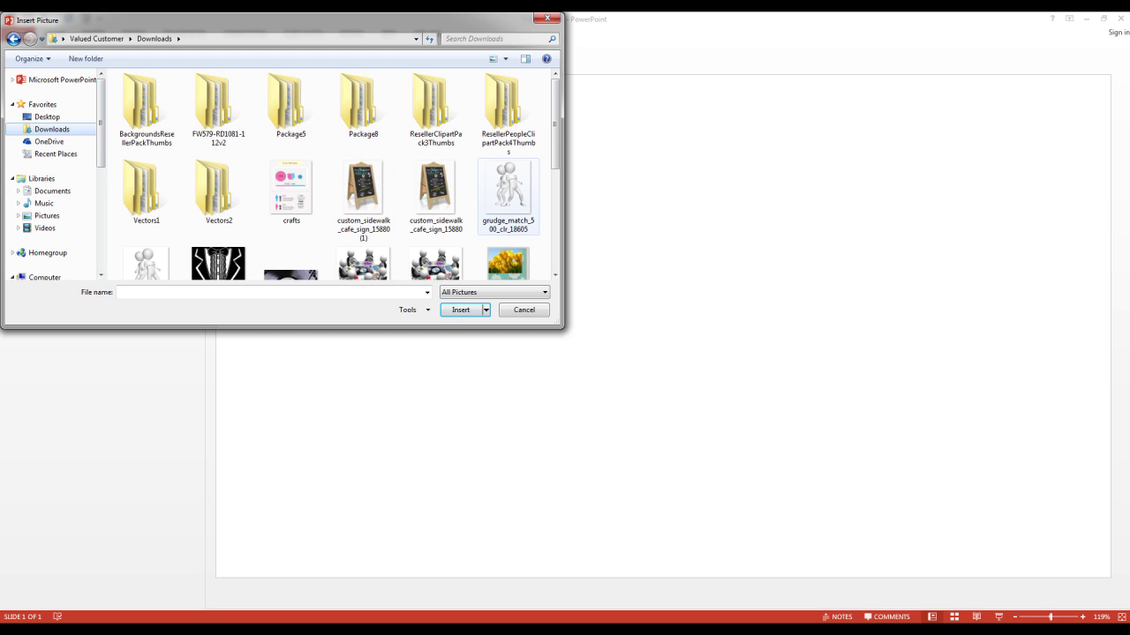
scroll(439, 153, down, 3)
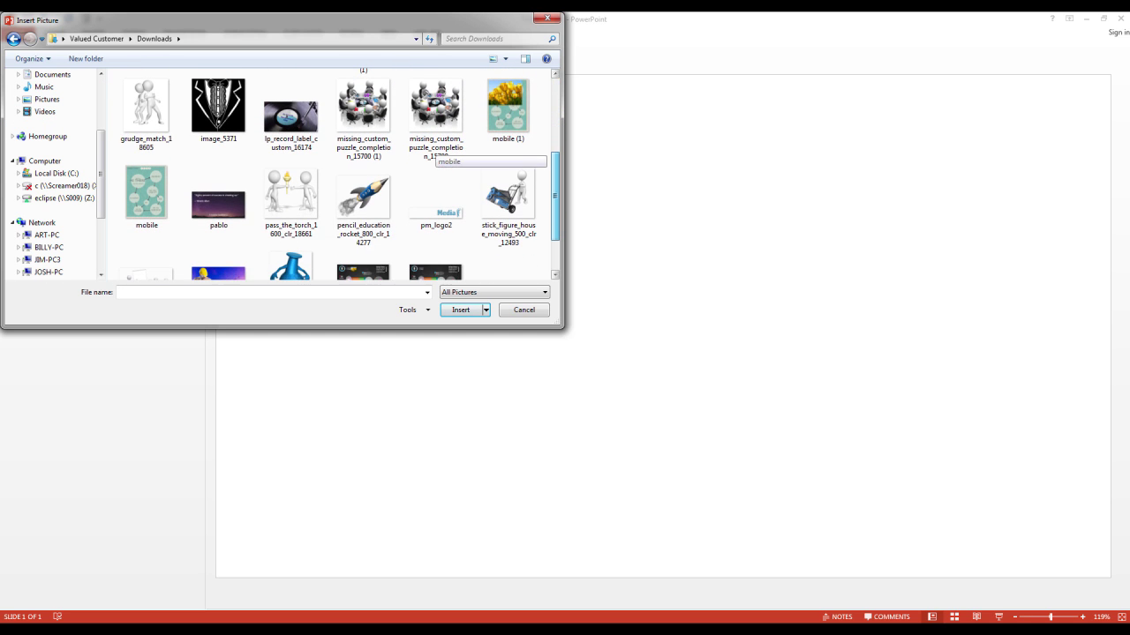
click(292, 196)
click(460, 310)
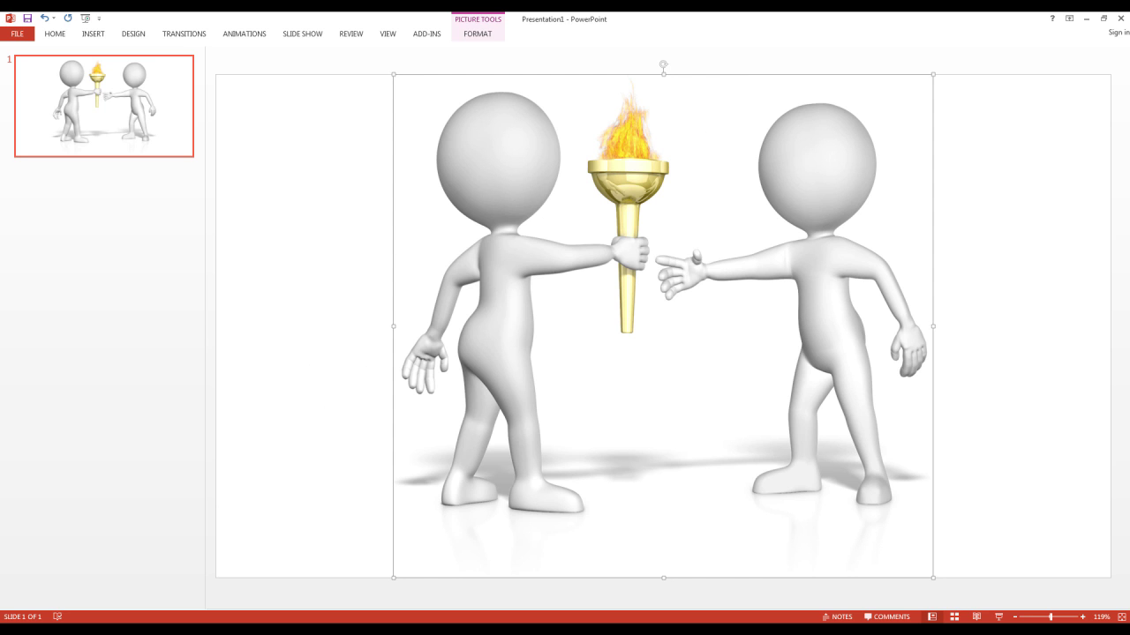
Add a second slide and paste the torch picture onto it in place of the deleted text placeholder
right_click(95, 283)
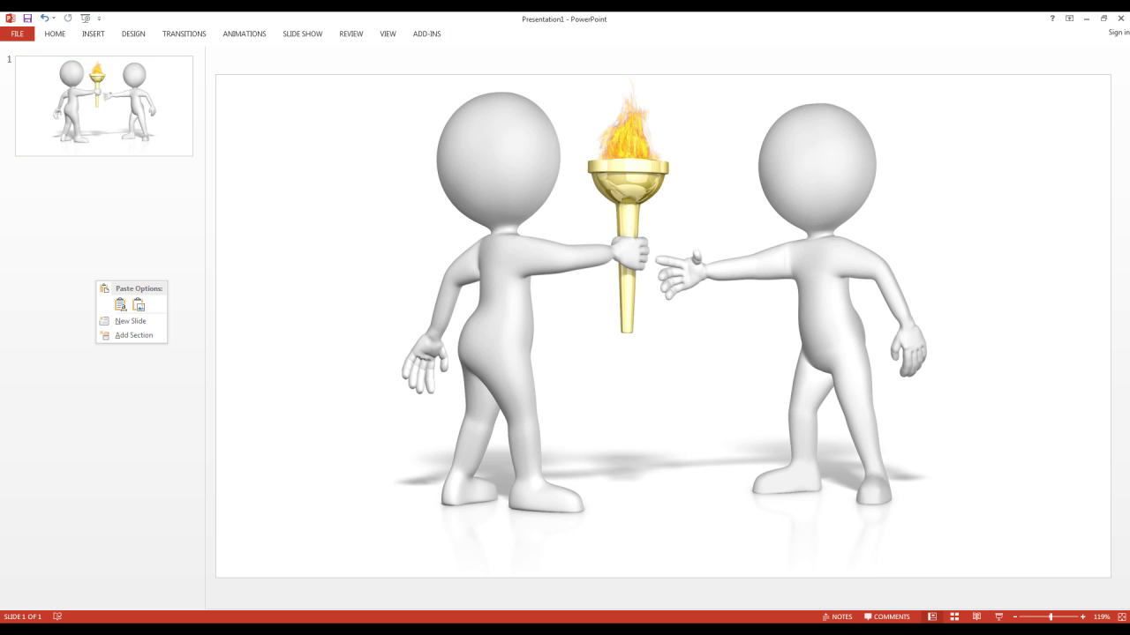
click(124, 321)
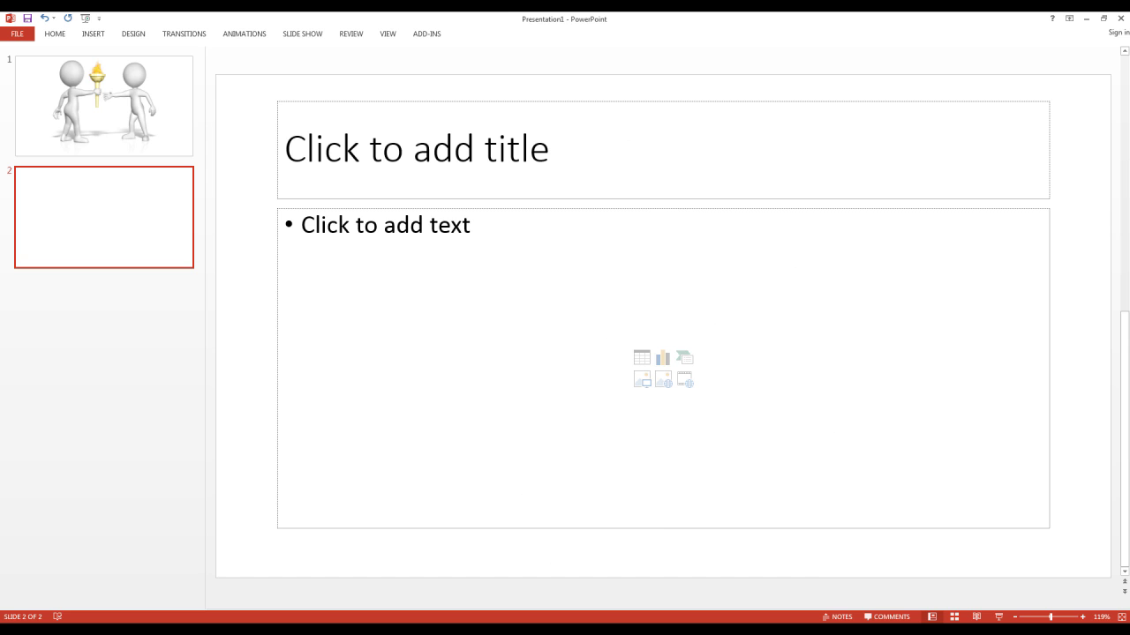
click(303, 224)
key(Escape)
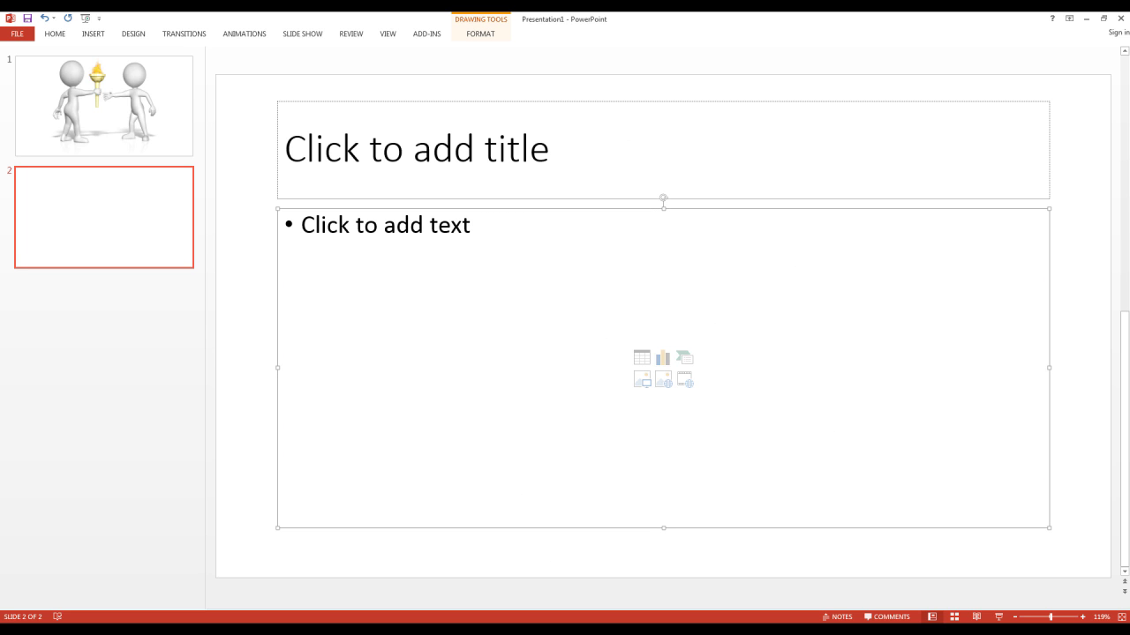
key(Delete)
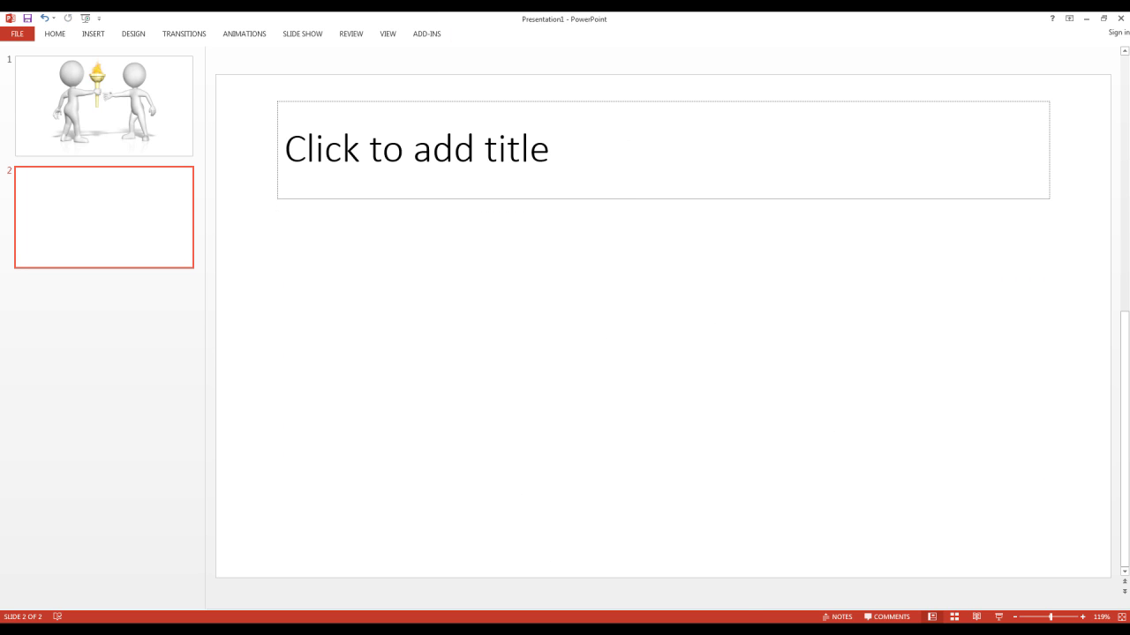
key(ctrl+v)
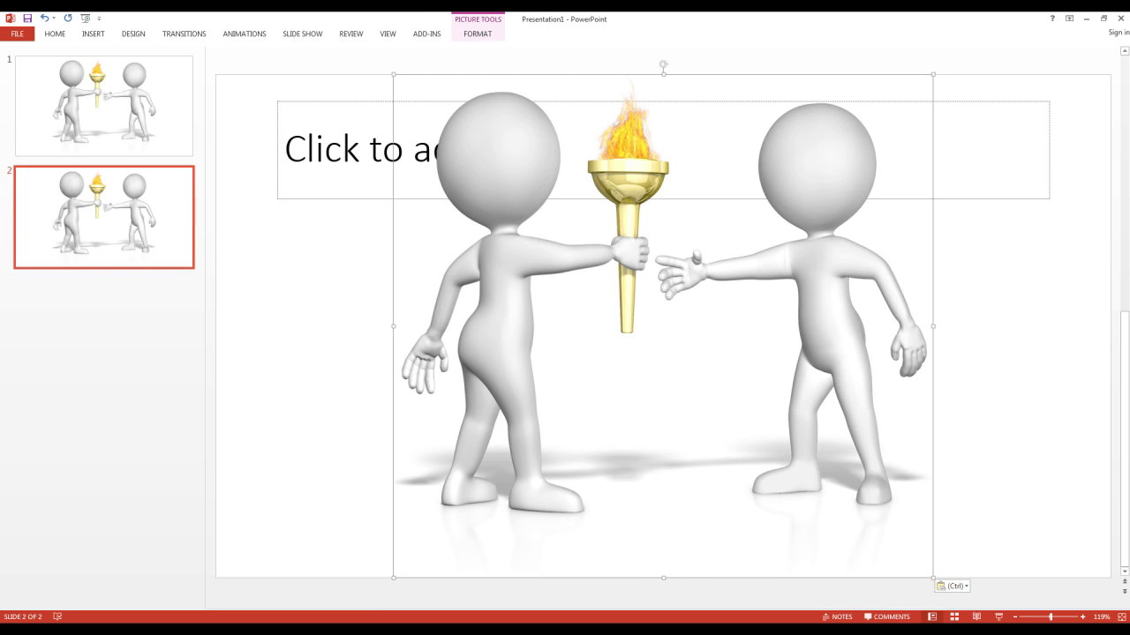
Place pass_the_torch_1600_clr_18661 from the Downloads folder window onto a new third slide and delete the slide's title placeholder
right_click(149, 336)
click(183, 375)
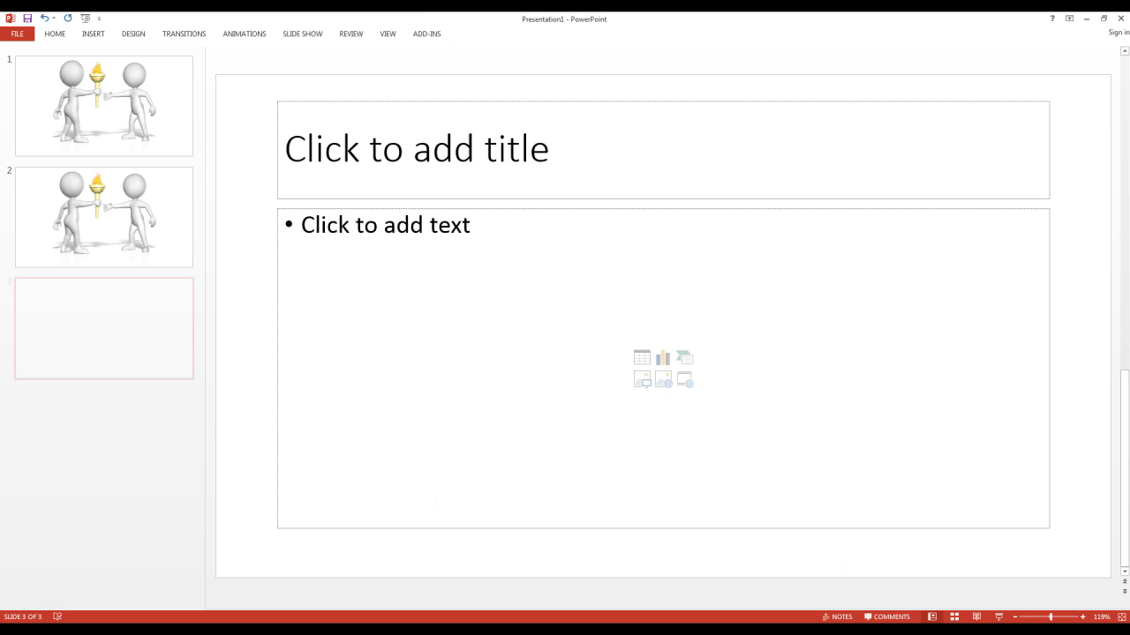
key(alt+Tab)
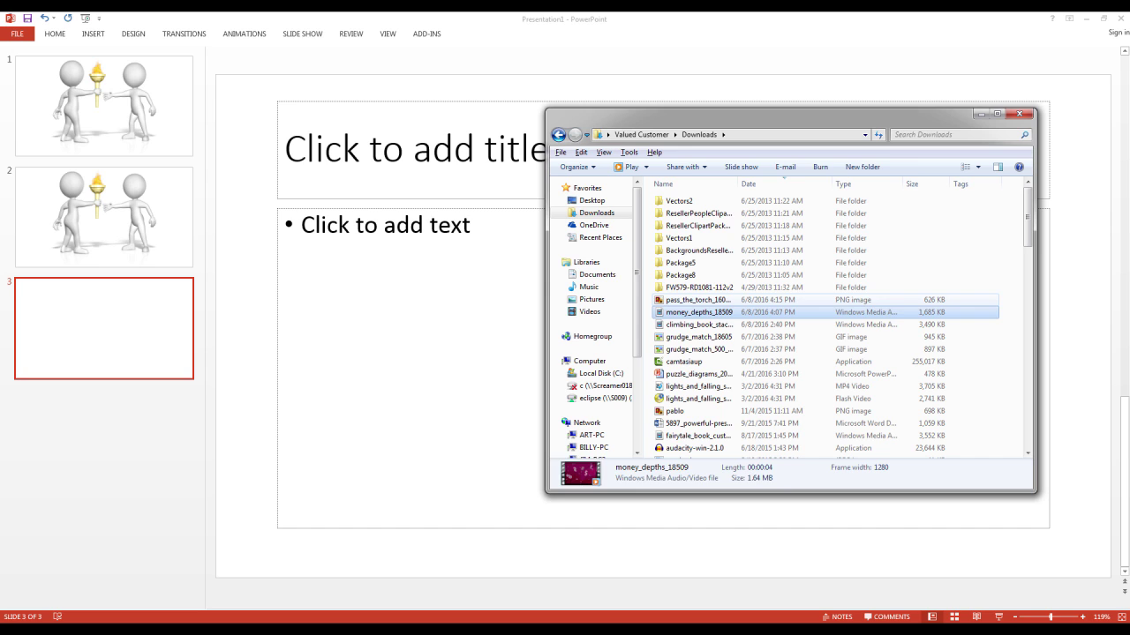
click(697, 301)
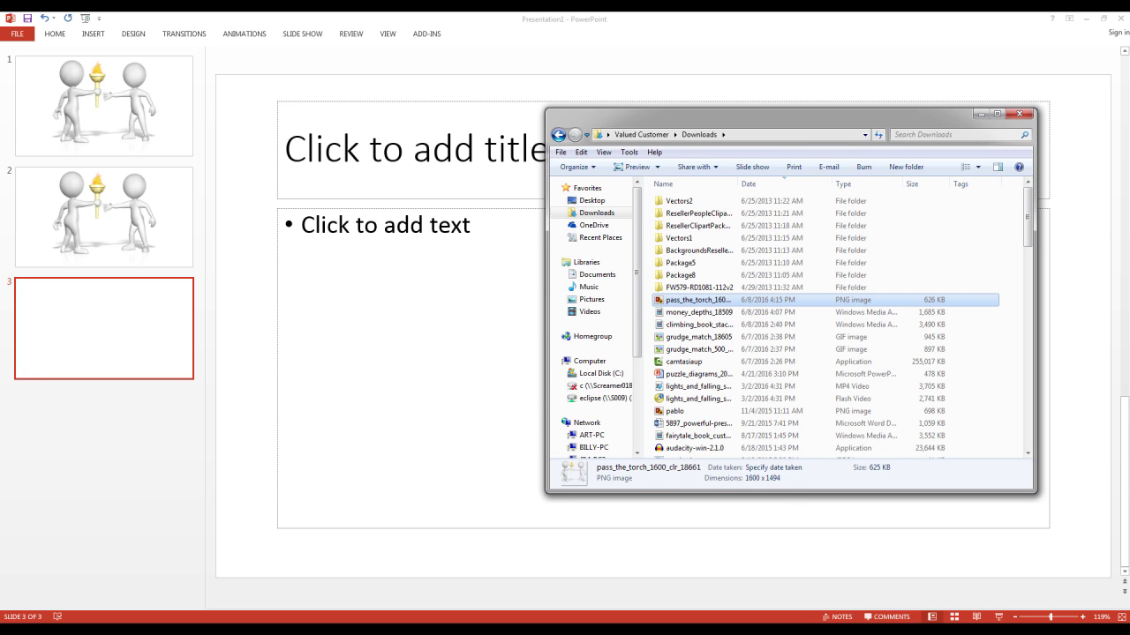
drag(698, 300, 662, 368)
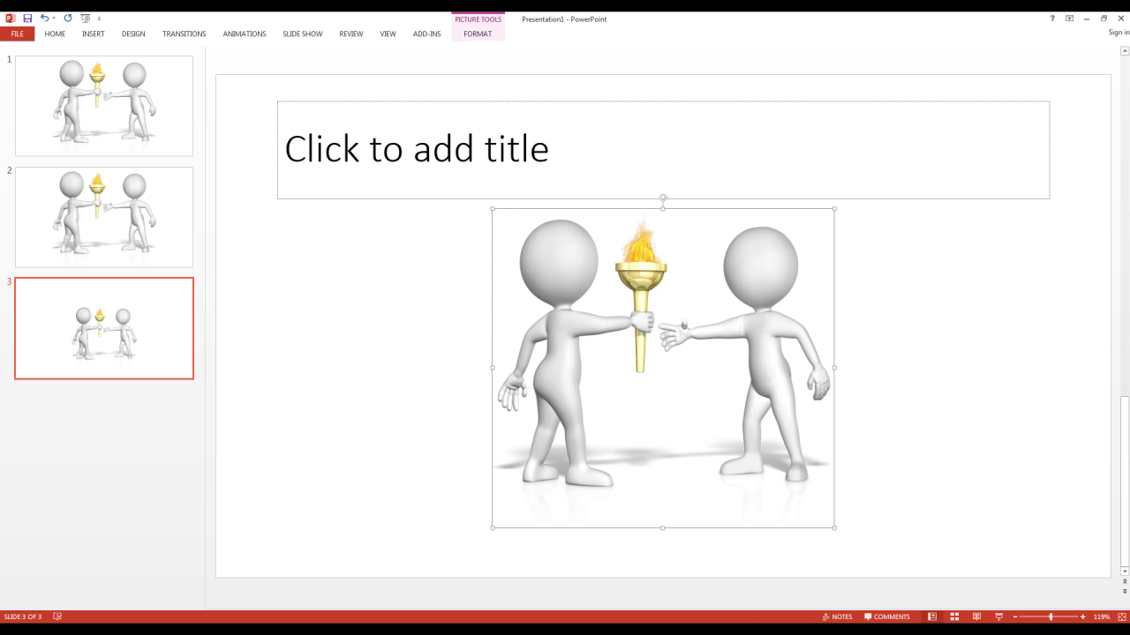
click(663, 198)
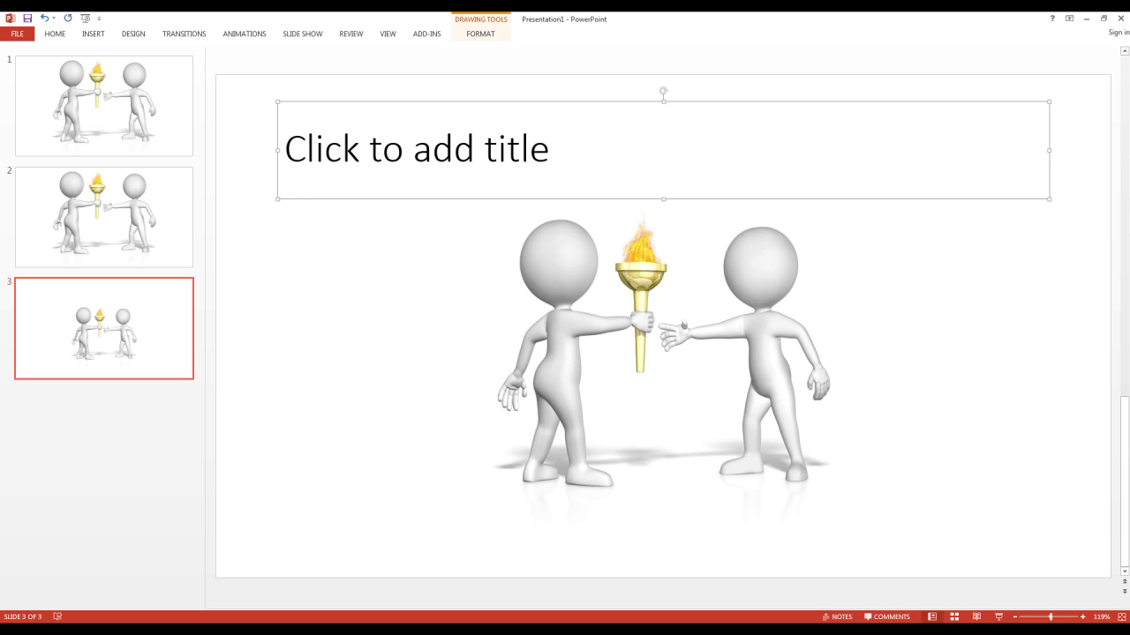
key(Delete)
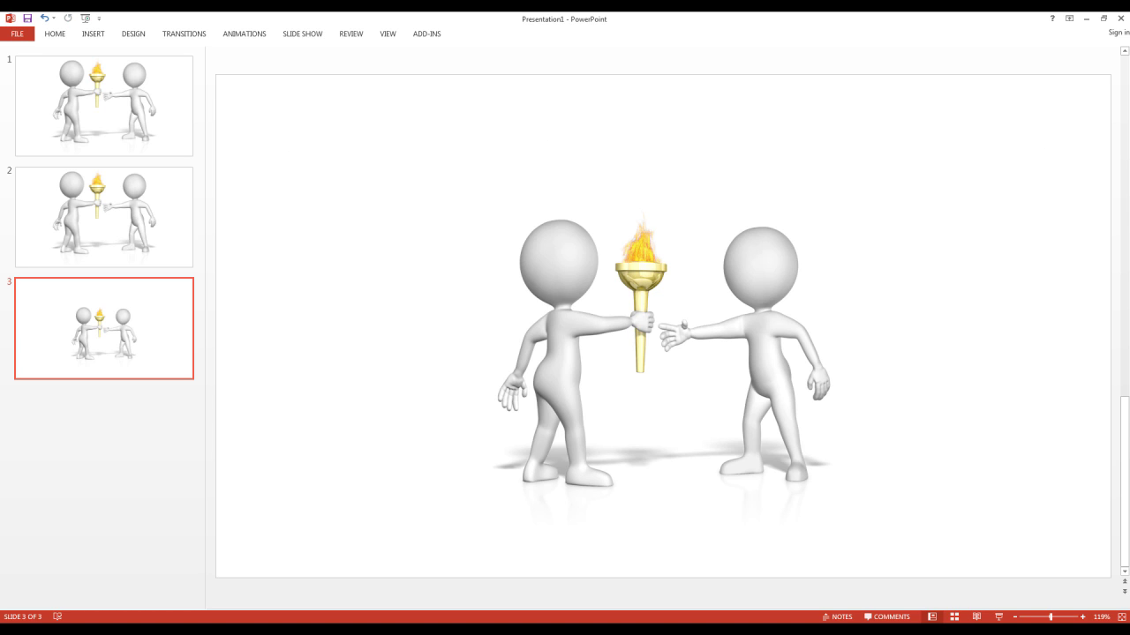
Add a fourth slide and place the downloaded torch PNG onto it directly from the resized browser window
click(155, 438)
right_click(156, 438)
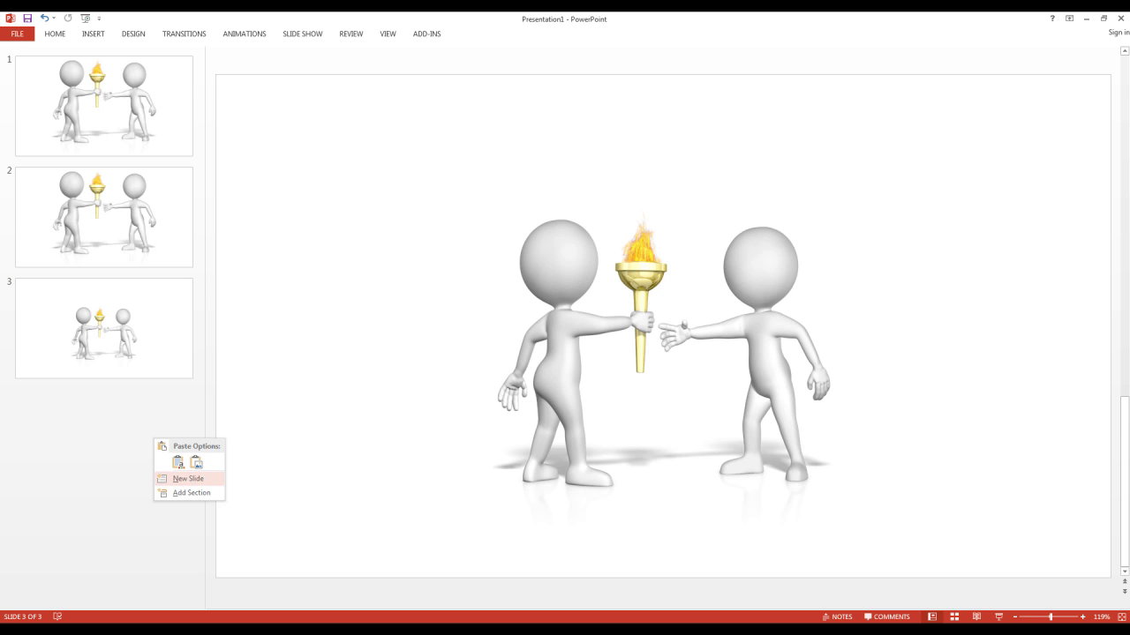
click(185, 477)
key(alt+Tab)
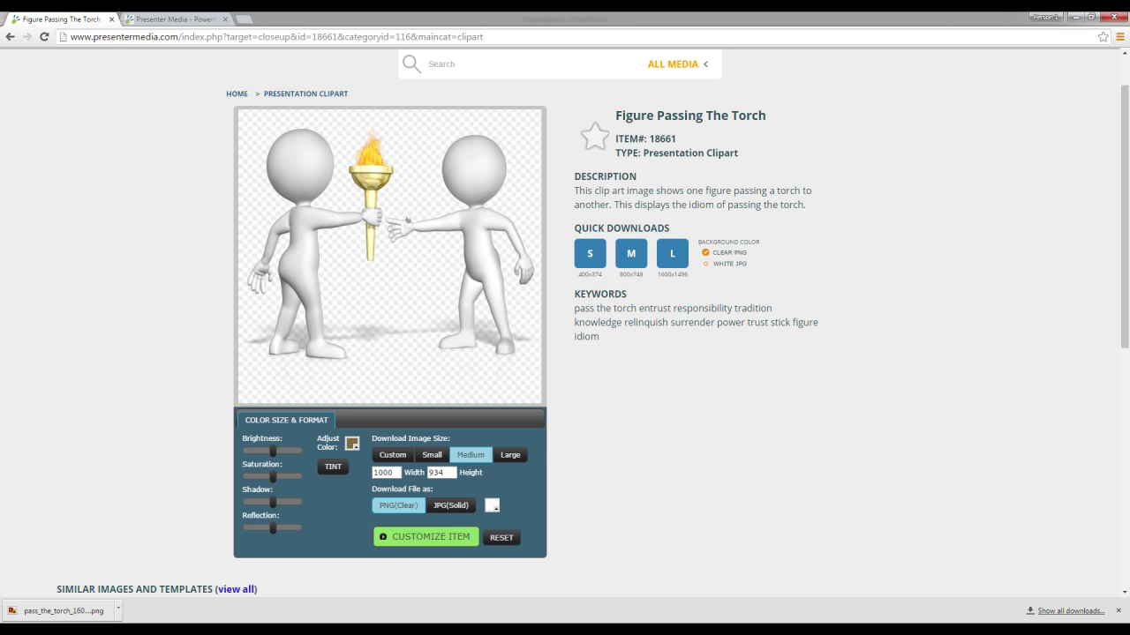
key(super+Down)
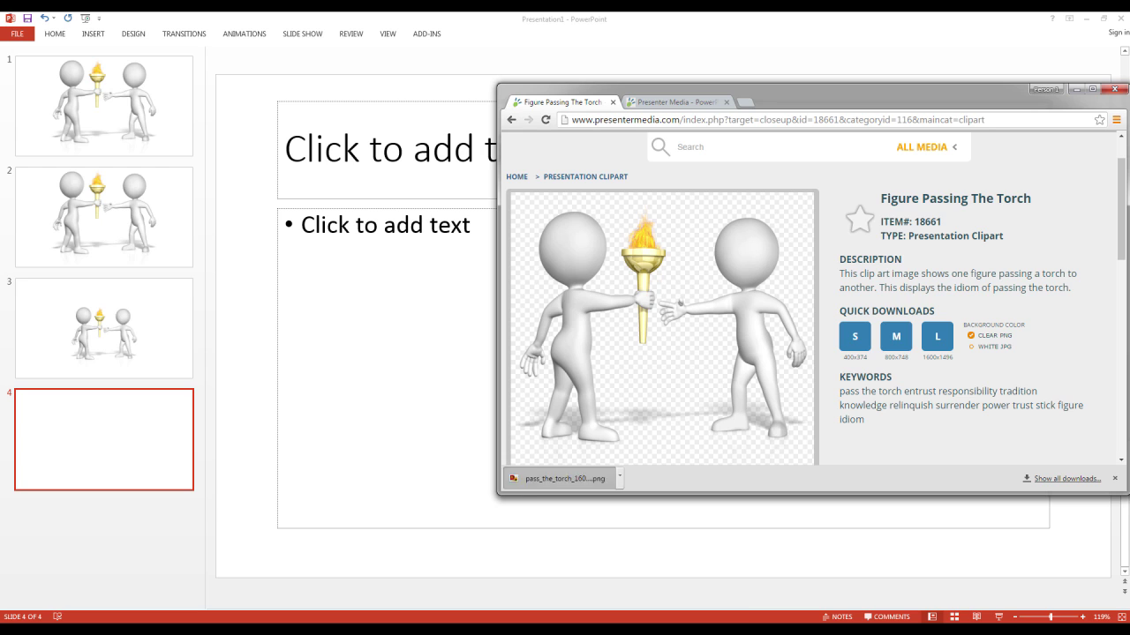
drag(565, 478, 662, 368)
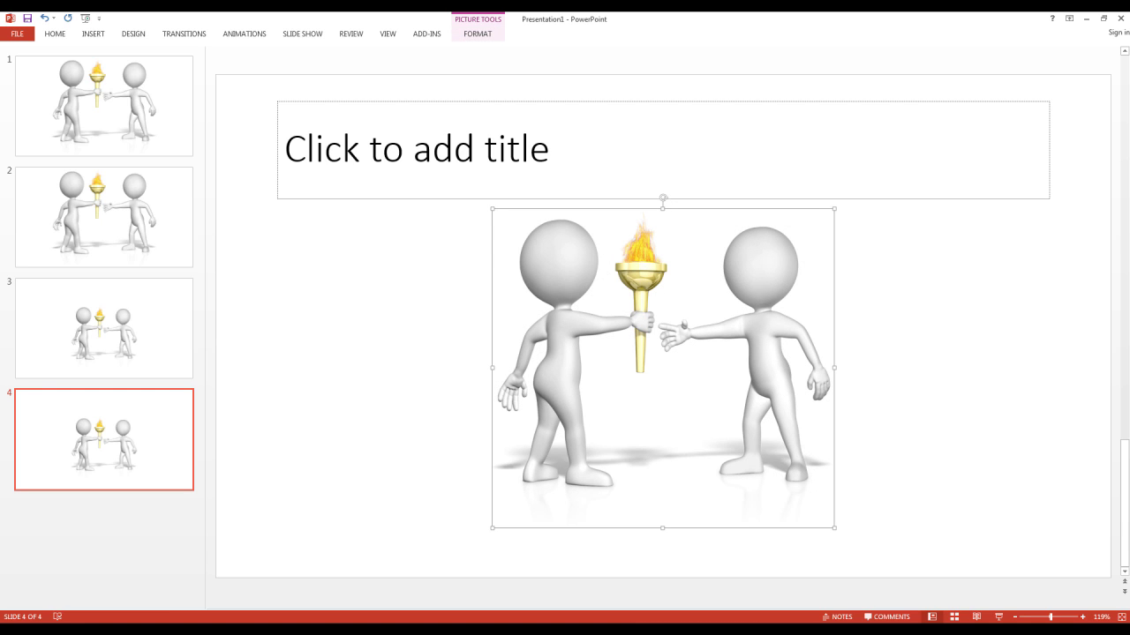